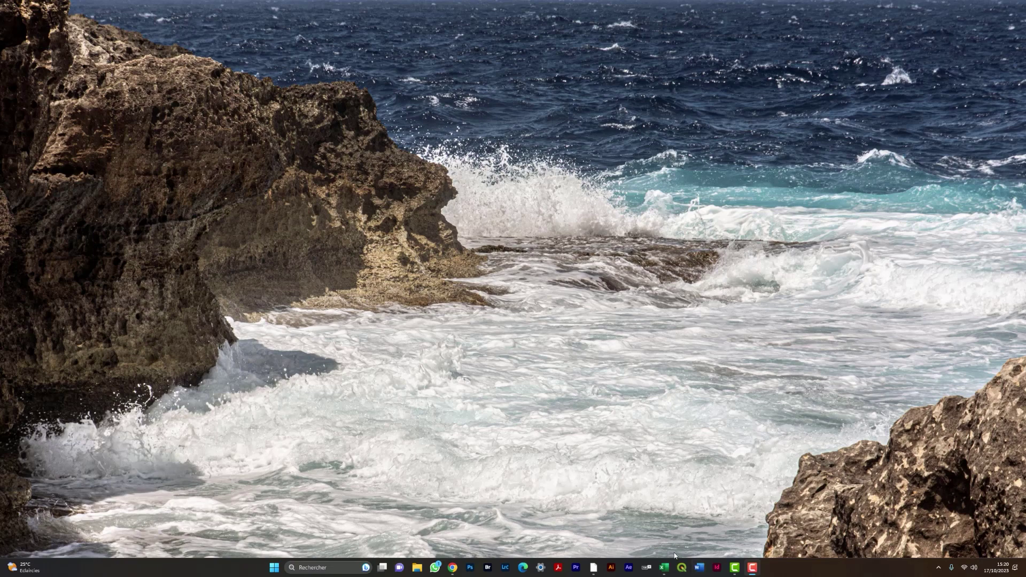
Step: Check the Bibliographie Llull.xlsx workbook in Excel, and switch to Chrome to open the TablePress table import page
click(665, 567)
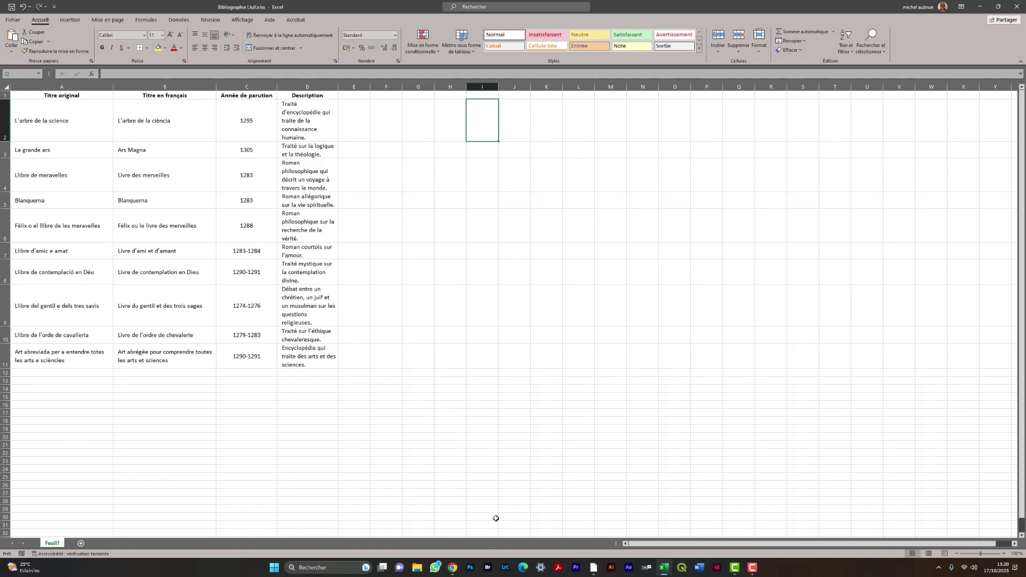
click(453, 567)
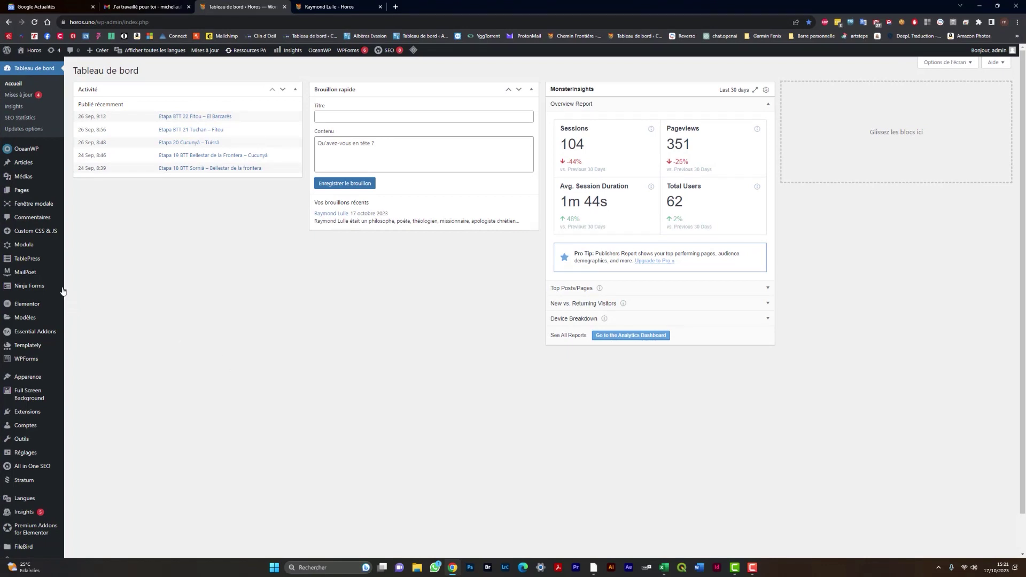
mouse_move(32, 262)
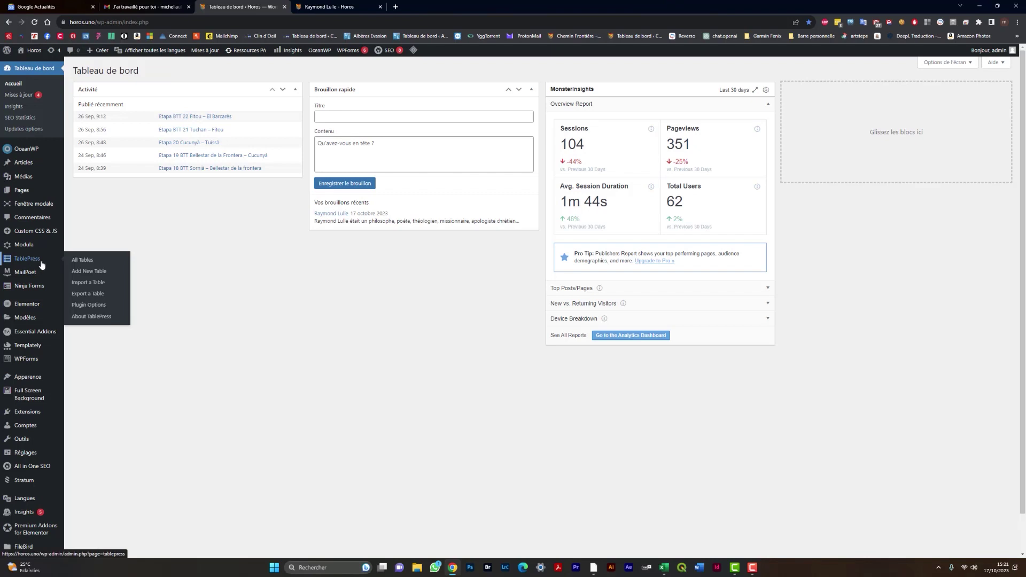
click(89, 283)
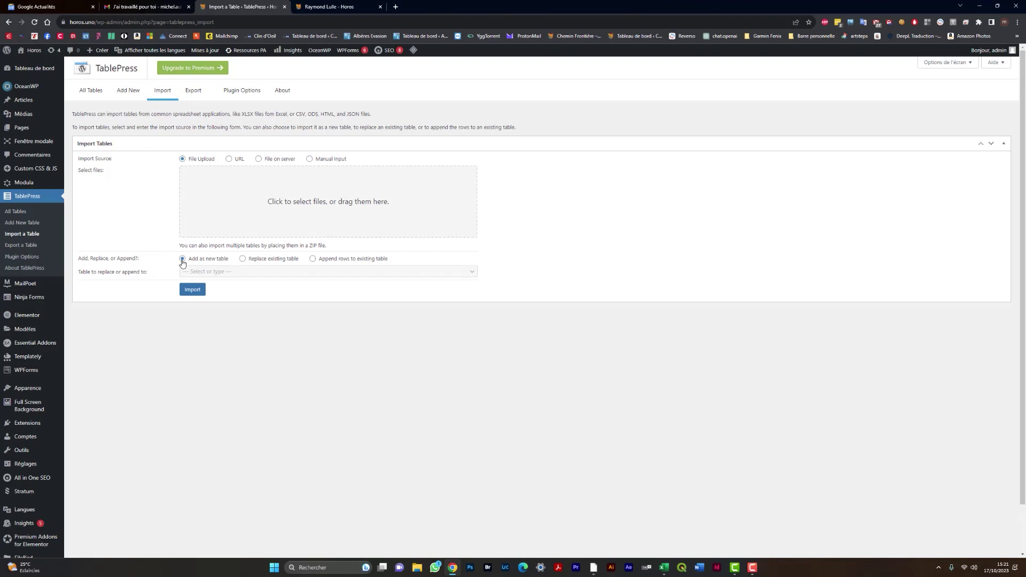
Step: Import Bibliographie Llull.xlsx from the Frontieres\Textes folder on drive D: as a new TablePress table
click(317, 204)
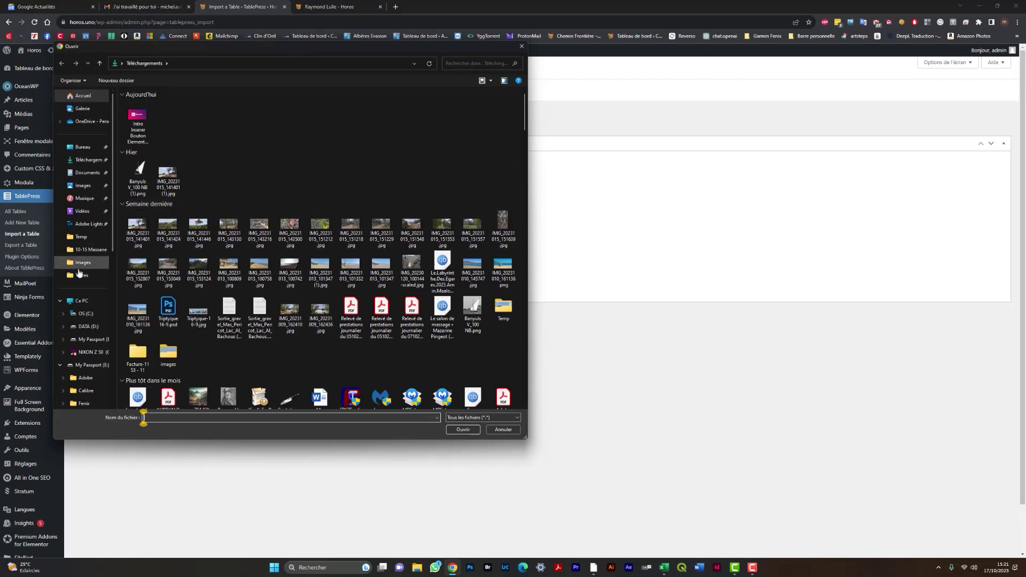
click(90, 328)
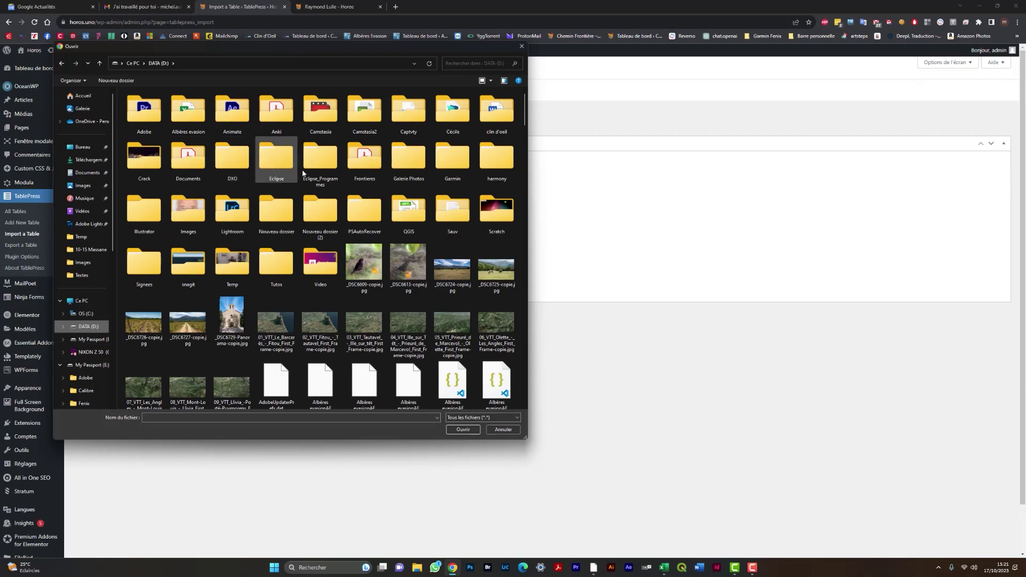
double_click(368, 161)
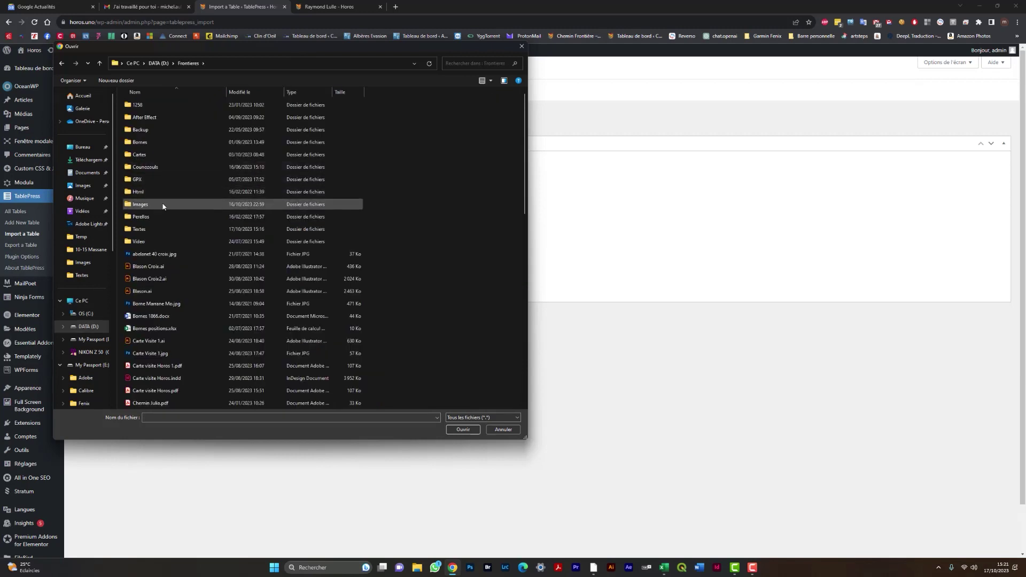
double_click(140, 229)
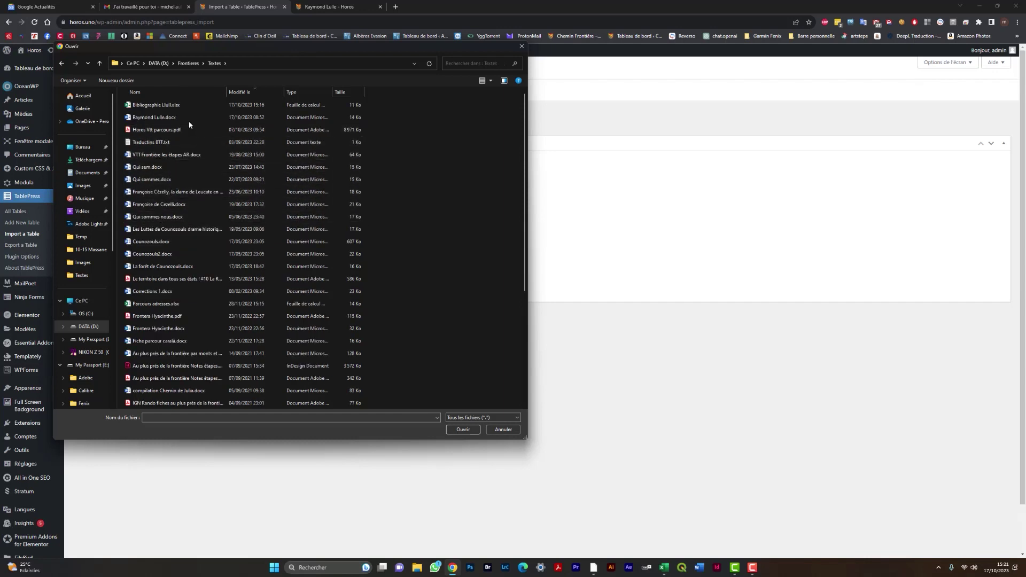
click(170, 106)
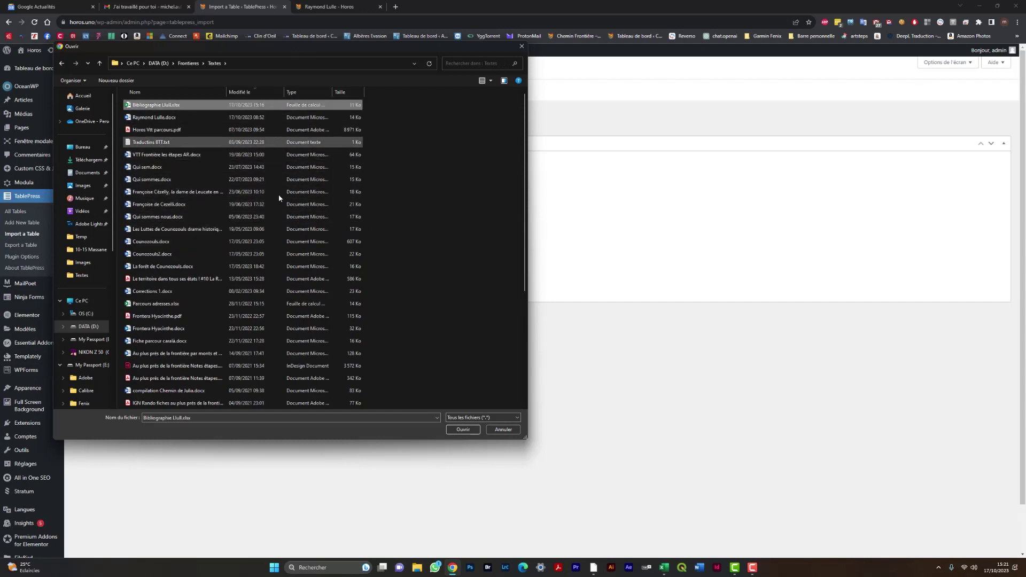
click(463, 428)
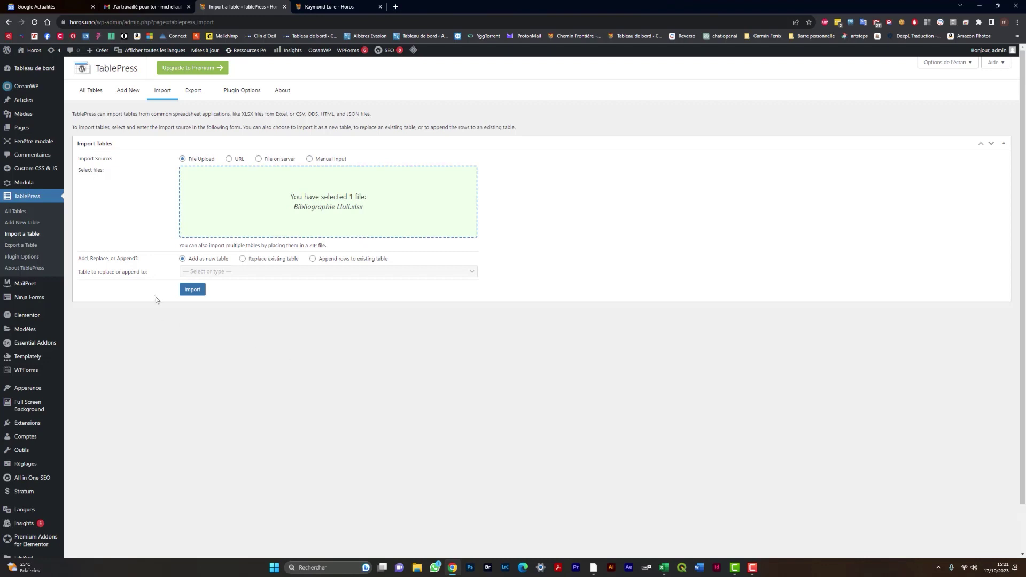
click(191, 291)
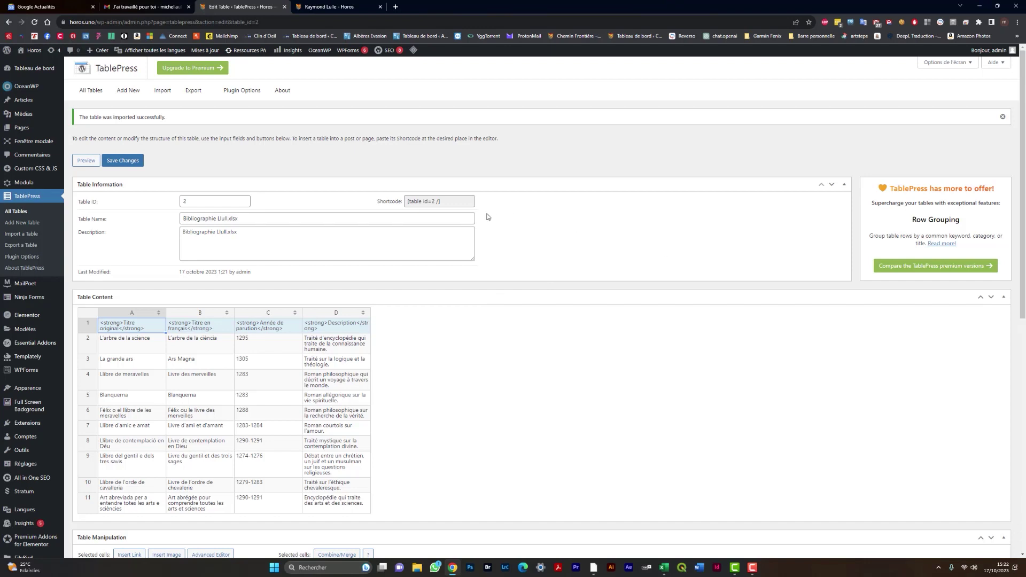
Step: Preview the imported table and review its content, manipulation tools, display options and visitor features
click(84, 161)
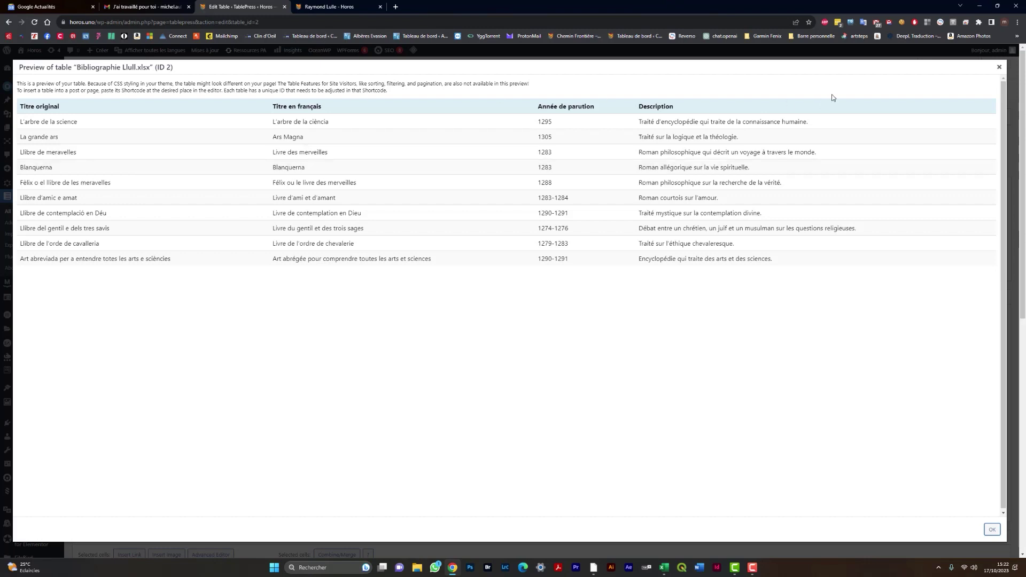
click(999, 68)
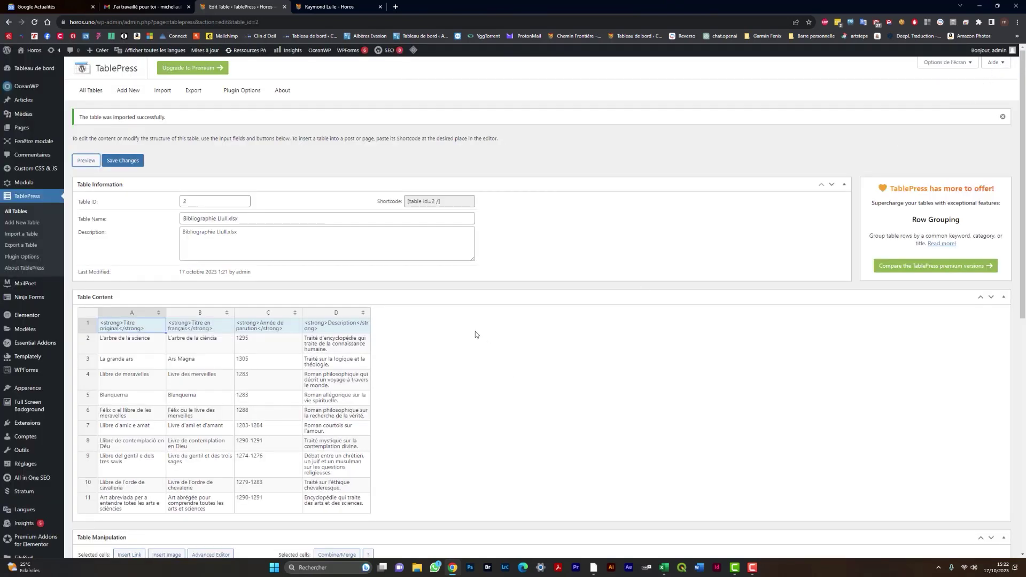
scroll(476, 331, down, 1)
scroll(474, 331, down, 2)
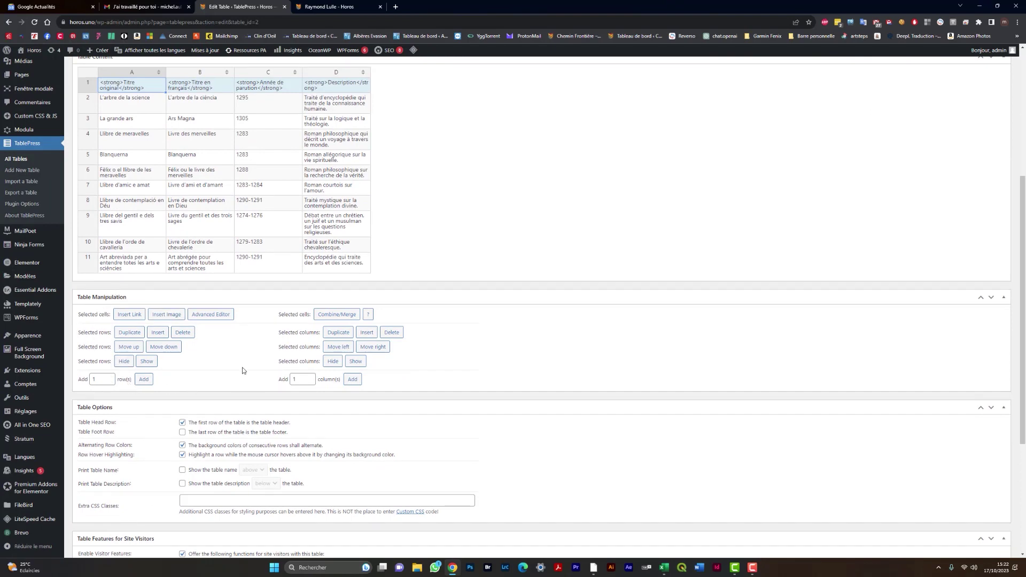
scroll(372, 185, up, 1)
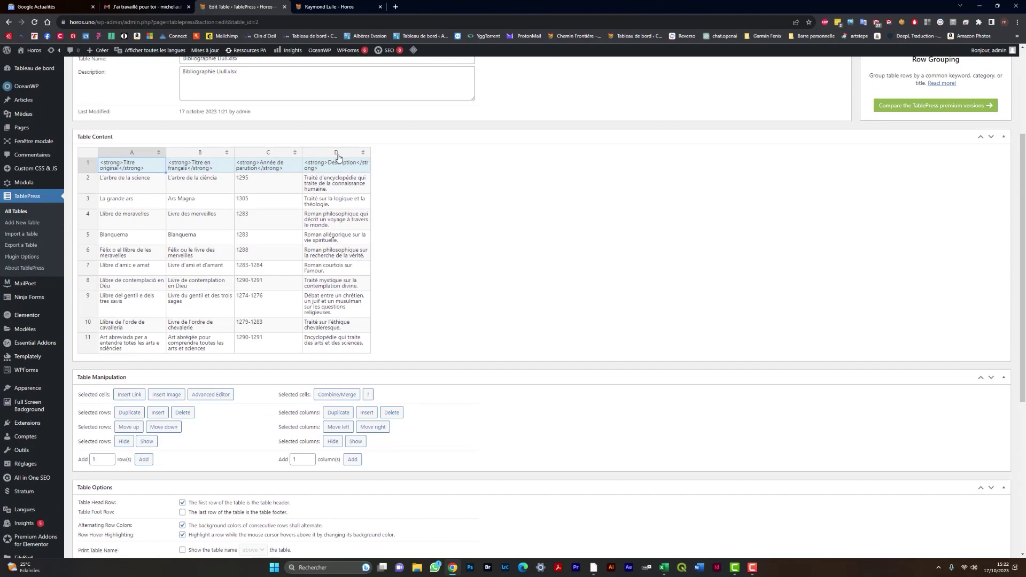
click(266, 154)
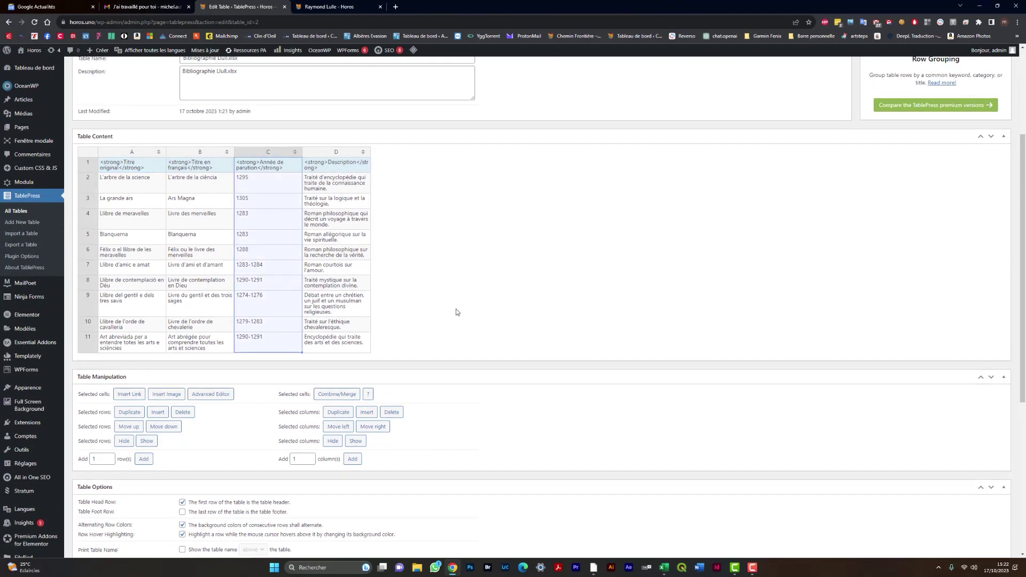
scroll(456, 310, down, 2)
scroll(456, 312, down, 1)
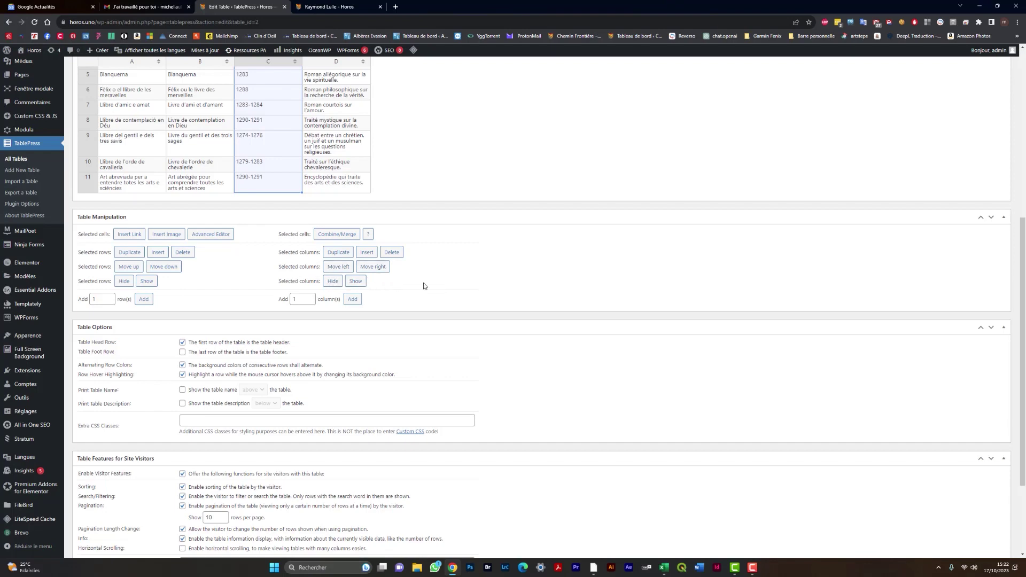
scroll(429, 283, down, 3)
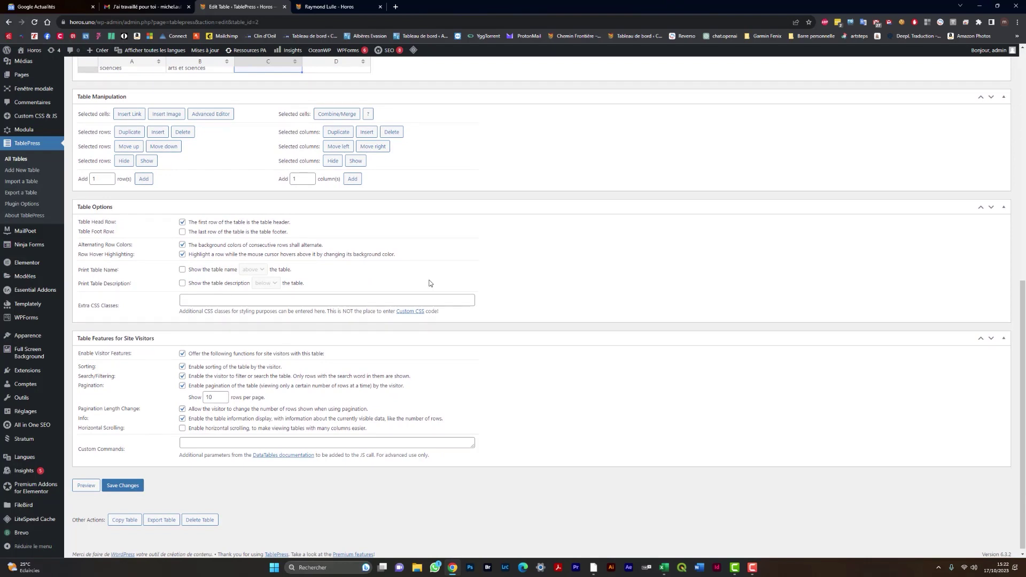
scroll(431, 282, up, 7)
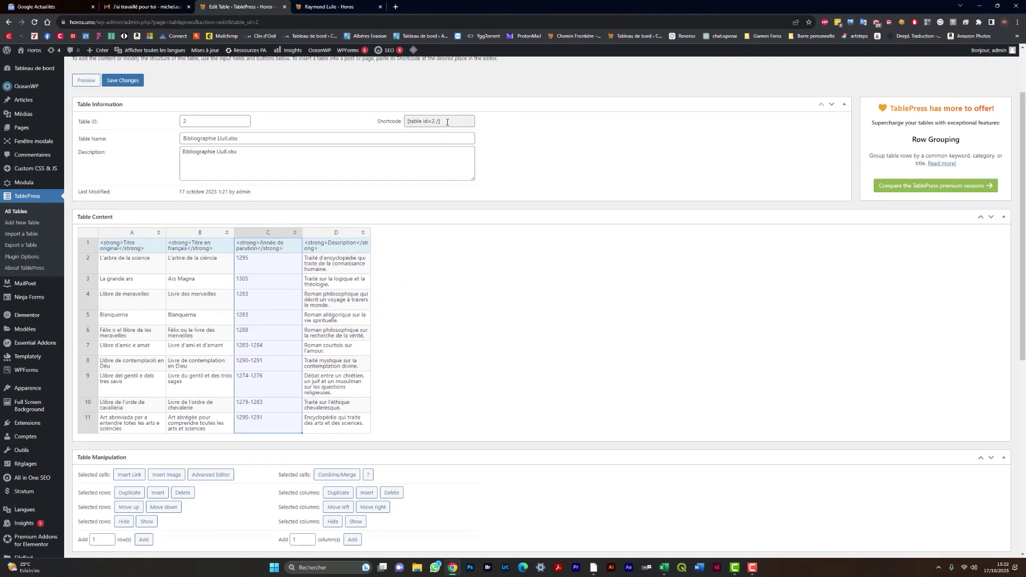
Step: Copy the shortcode of the imported bibliography table
click(447, 122)
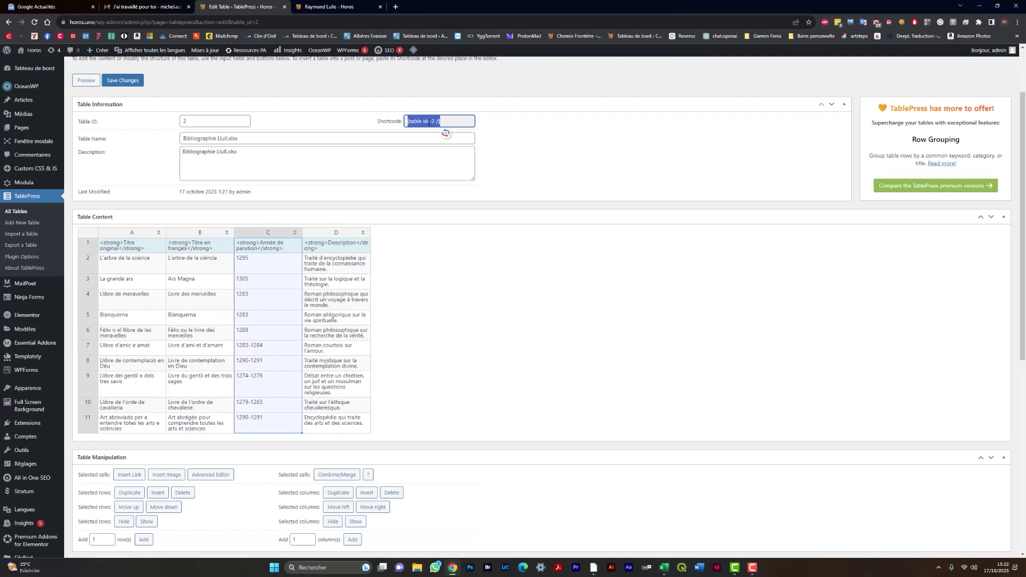
right_click(424, 122)
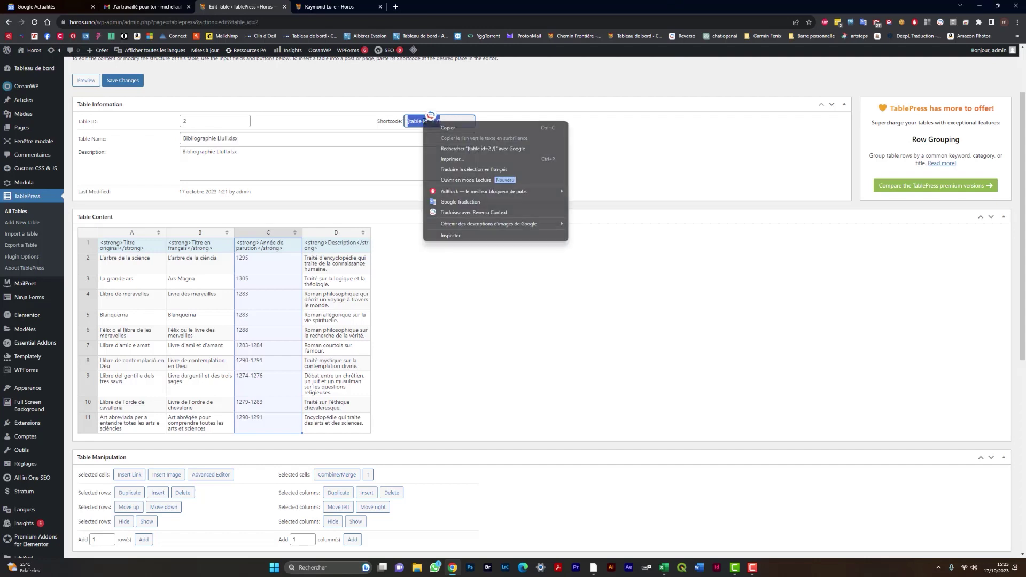
click(447, 129)
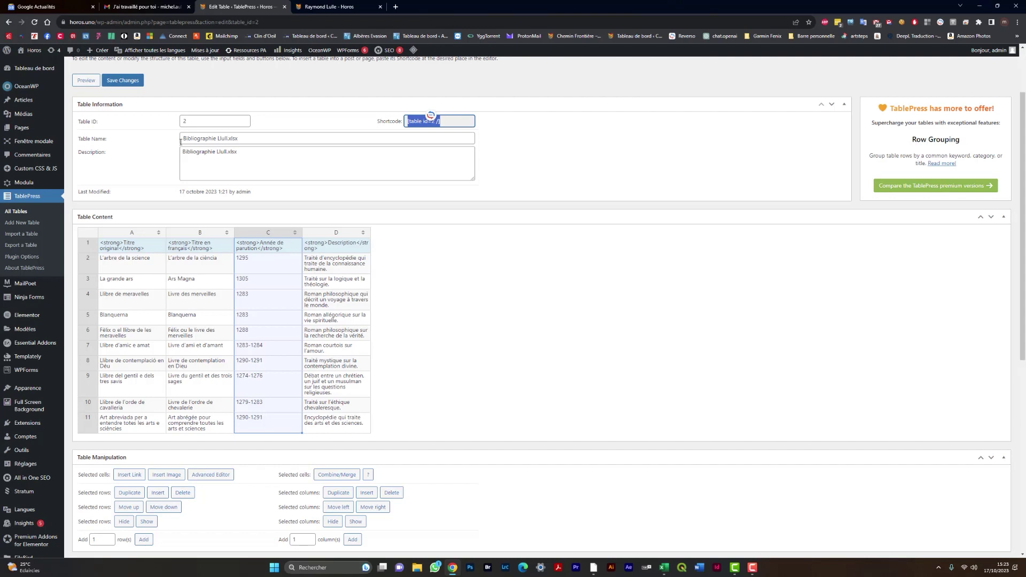
Step: Open the draft article "Raymond Lulle" from the list of all articles for editing with Elementor
mouse_move(30, 105)
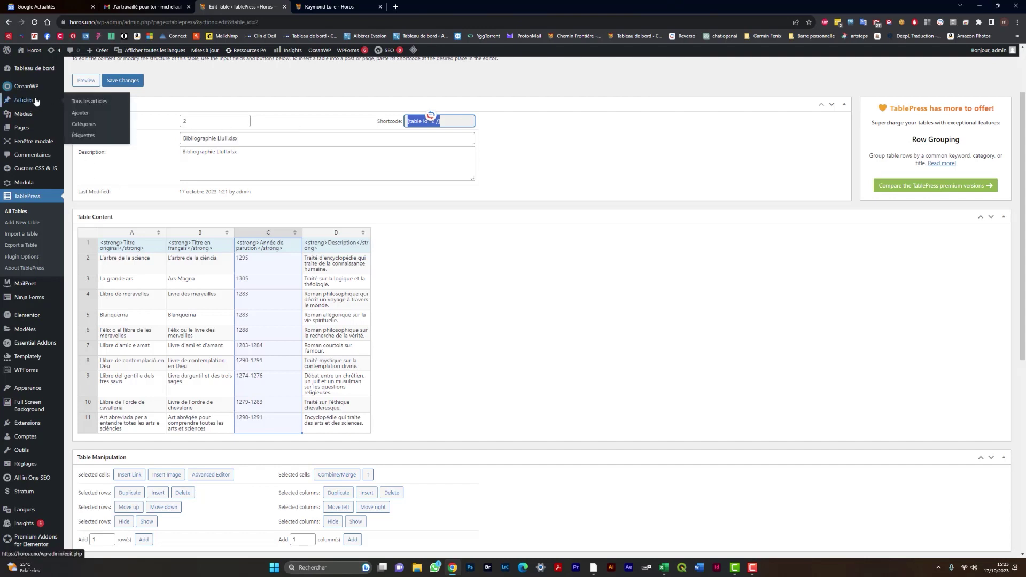
click(98, 103)
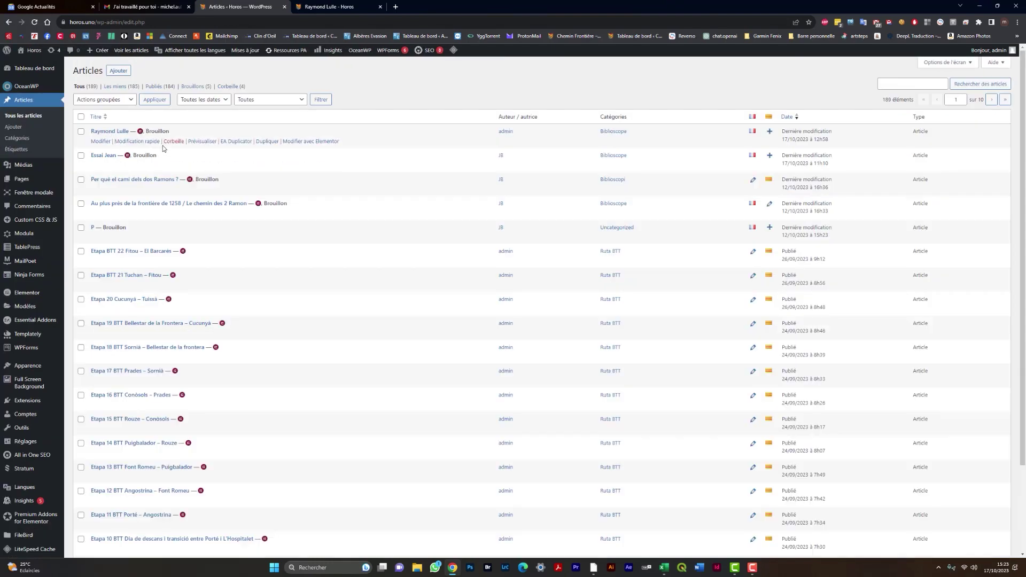
click(303, 143)
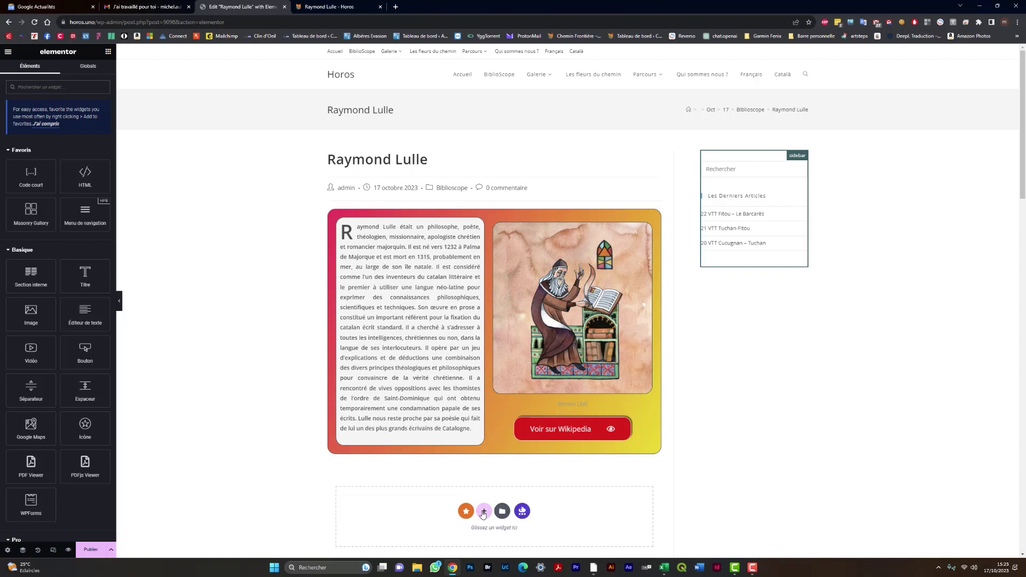
Step: Add a single-column section below the biography block and place a Code court widget in it
click(484, 511)
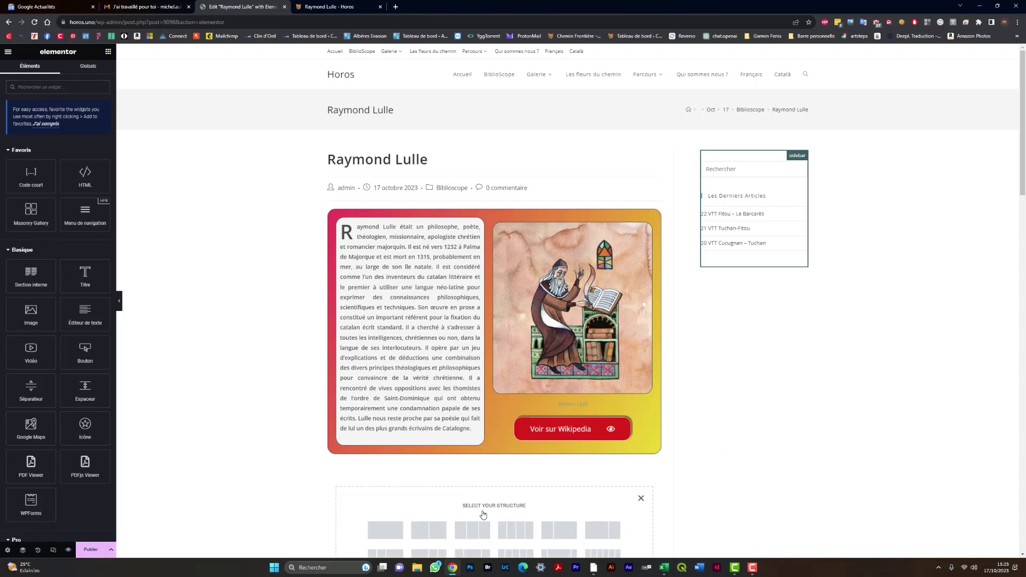
click(391, 530)
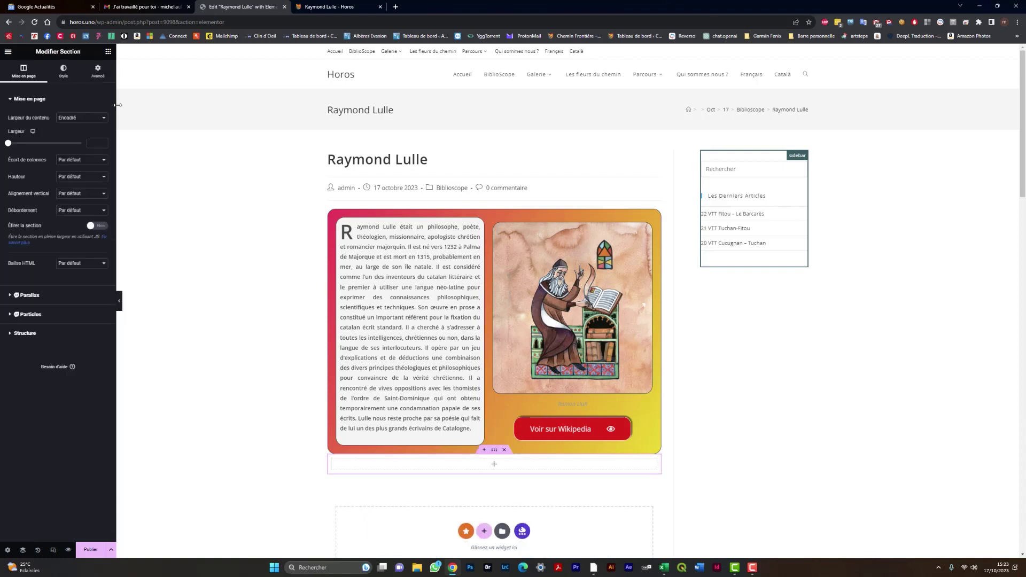
click(109, 52)
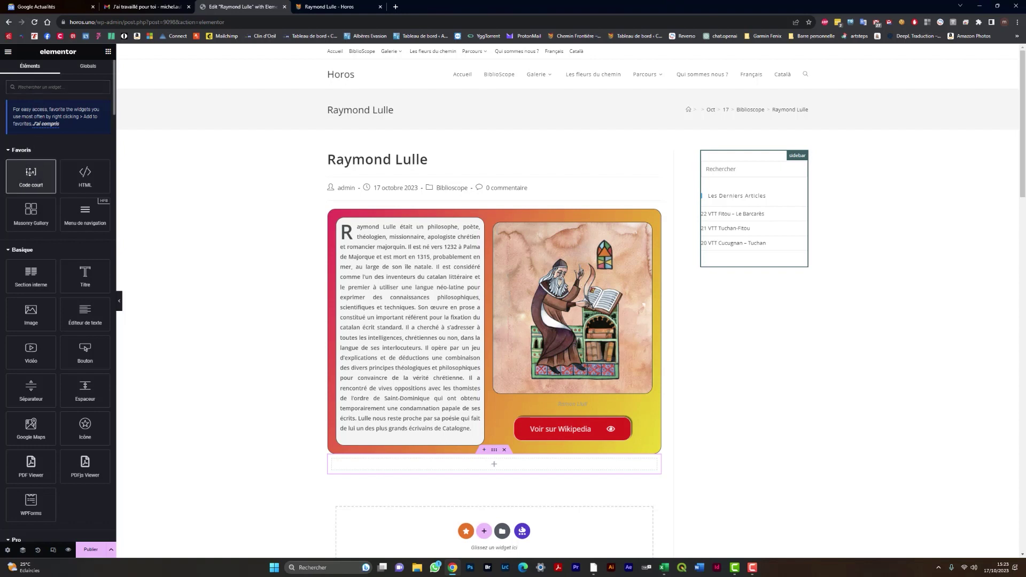
drag(29, 172, 498, 468)
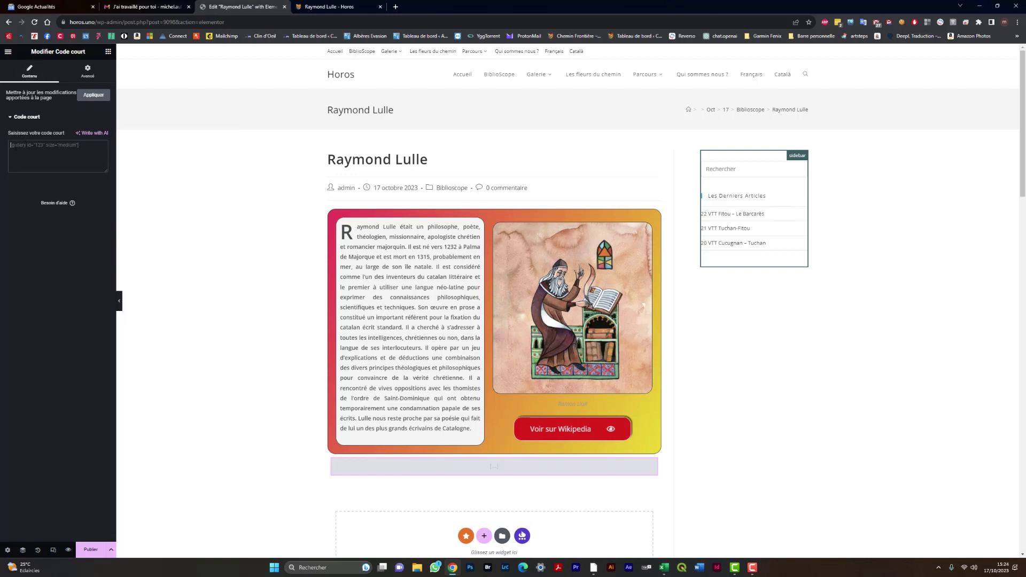
Step: Paste the shortcode [table id=2 /] as plain text into the Code court widget and check the rendered table
right_click(15, 147)
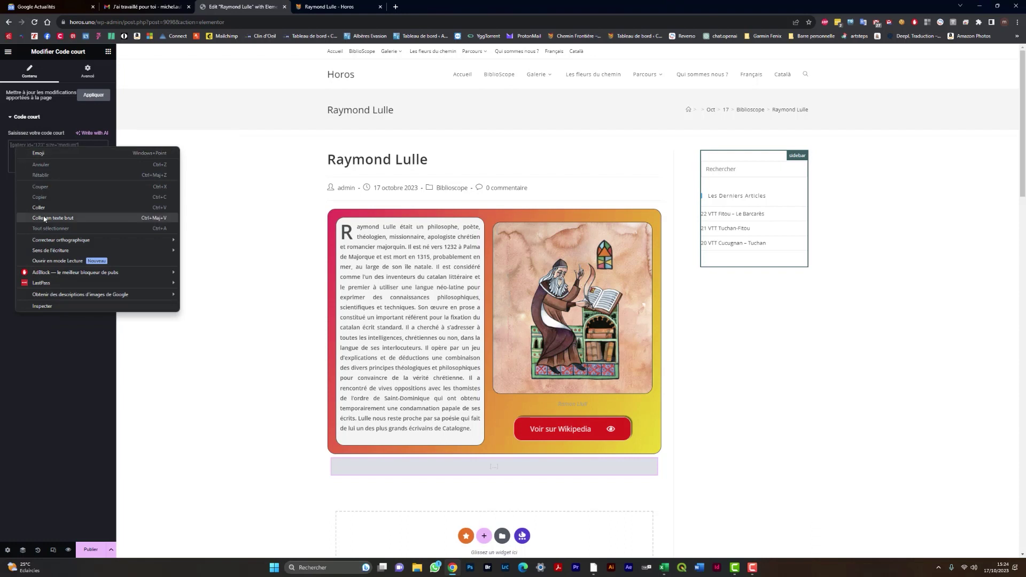
click(44, 218)
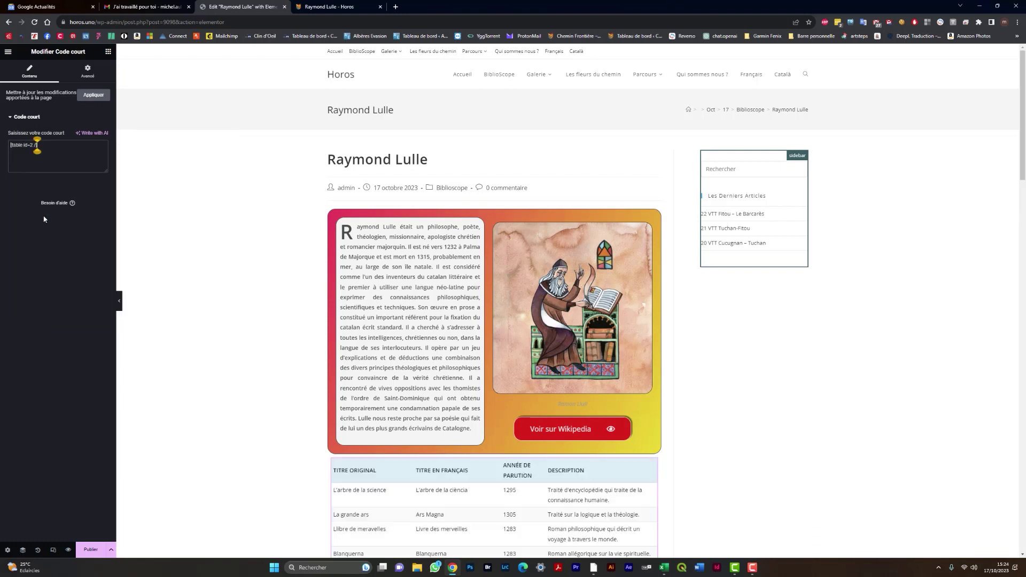
scroll(781, 352, down, 2)
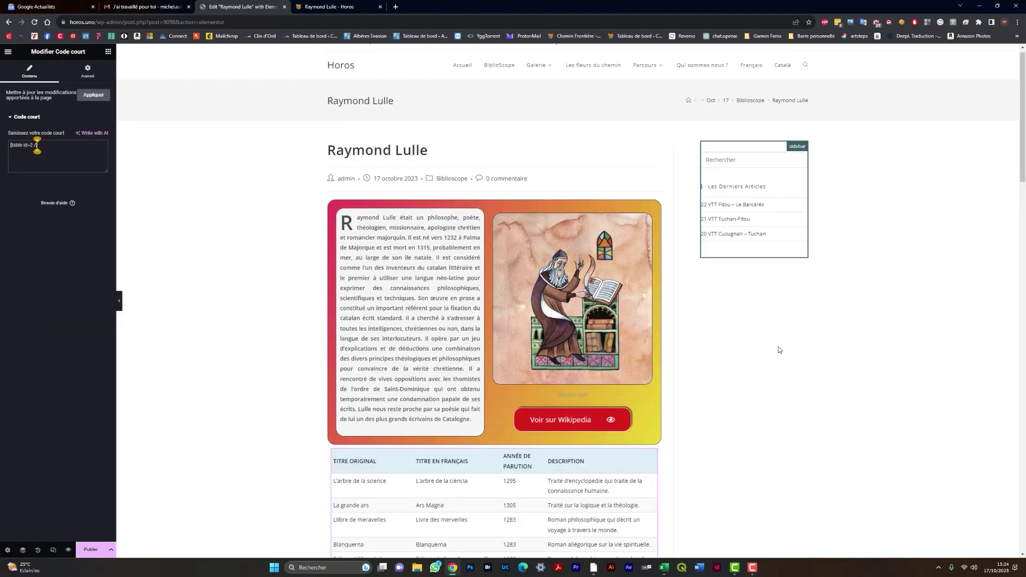
scroll(807, 349, down, 3)
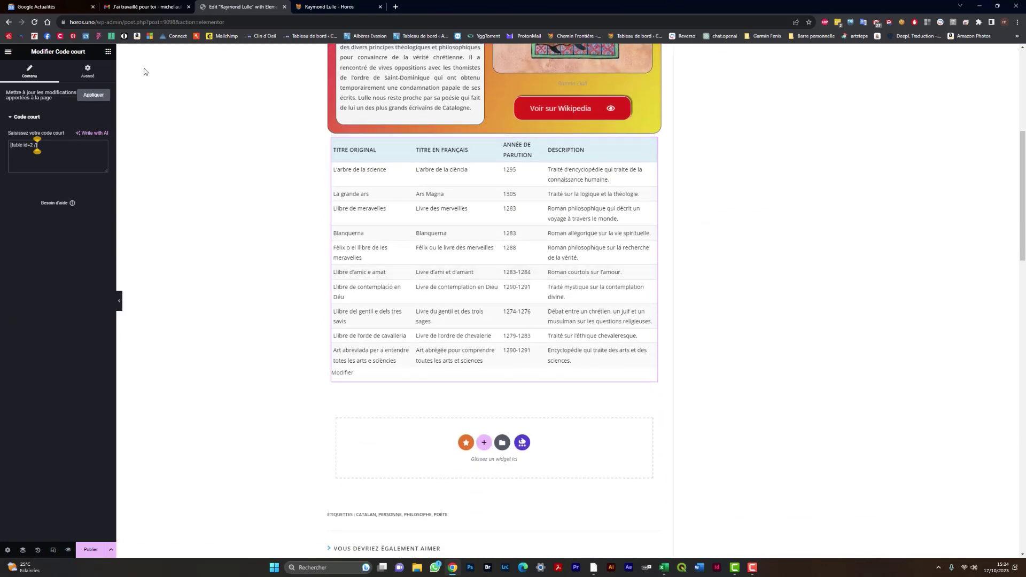
Step: Insert a new section between the biography block and the bibliography table and place an Espaceur widget in it
click(108, 51)
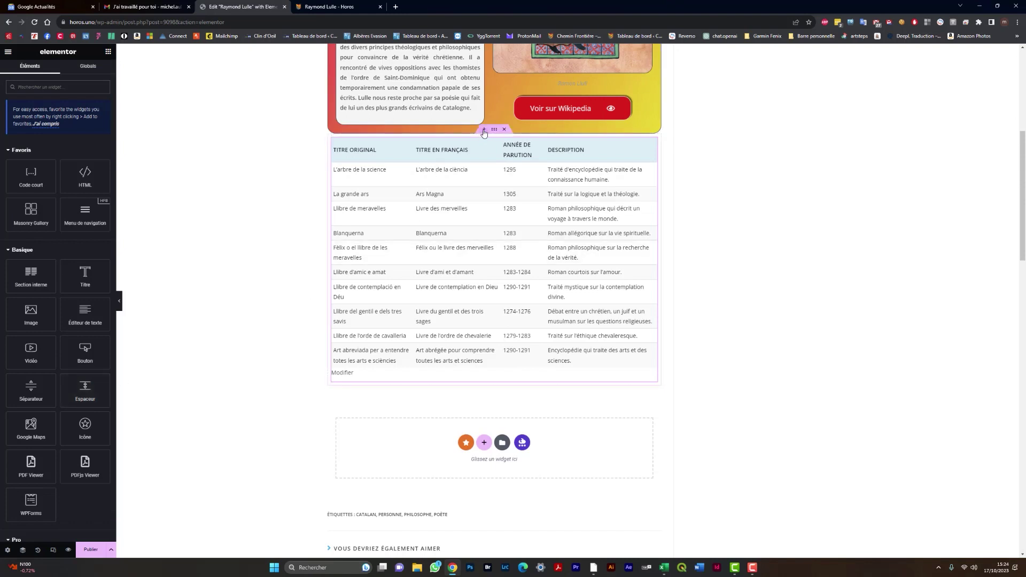
click(483, 134)
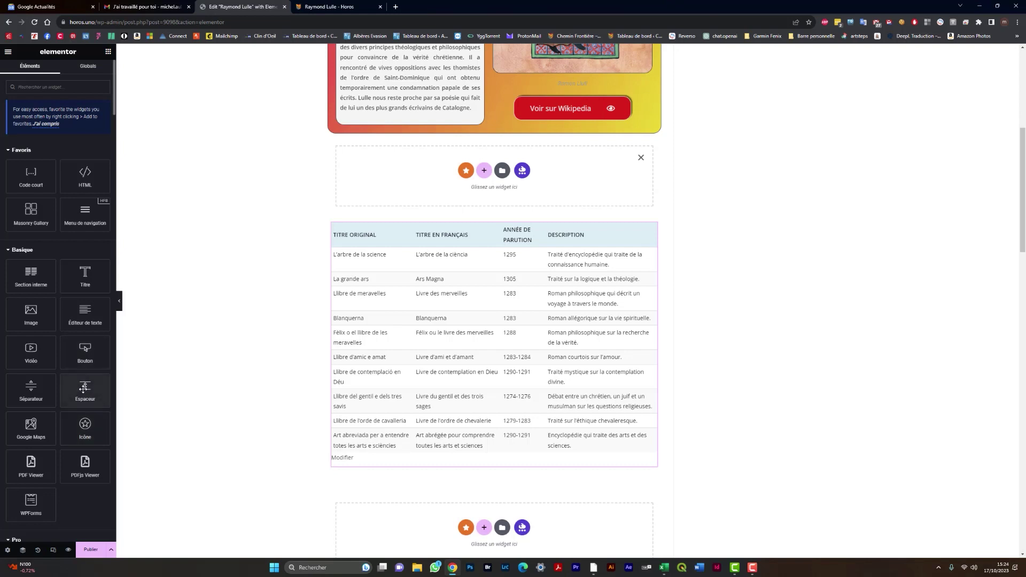
drag(84, 387, 465, 171)
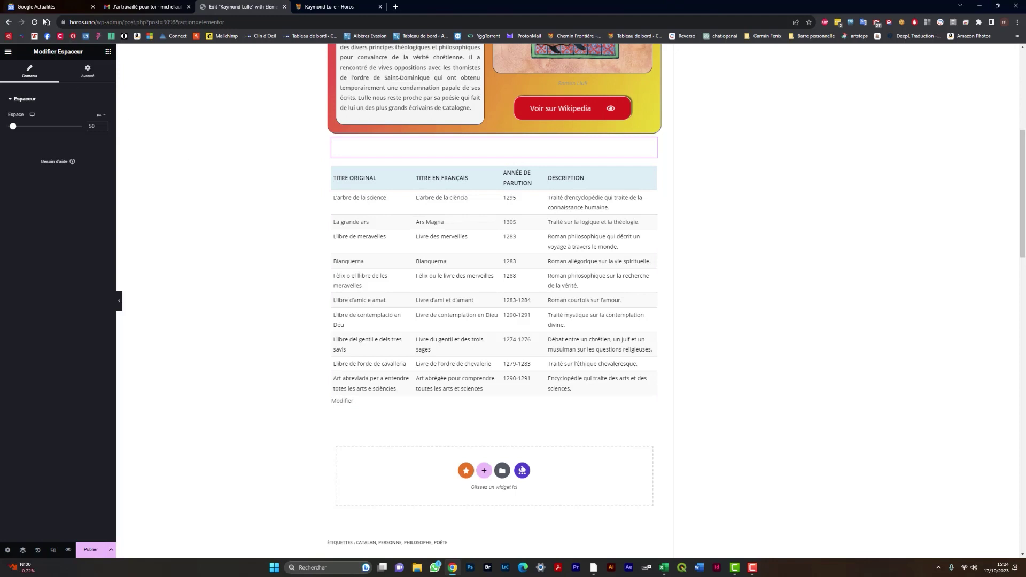
Step: Add a Titre widget between the spacer and the table, with the centred text "Bibiographie de Ramon Llull"
click(108, 52)
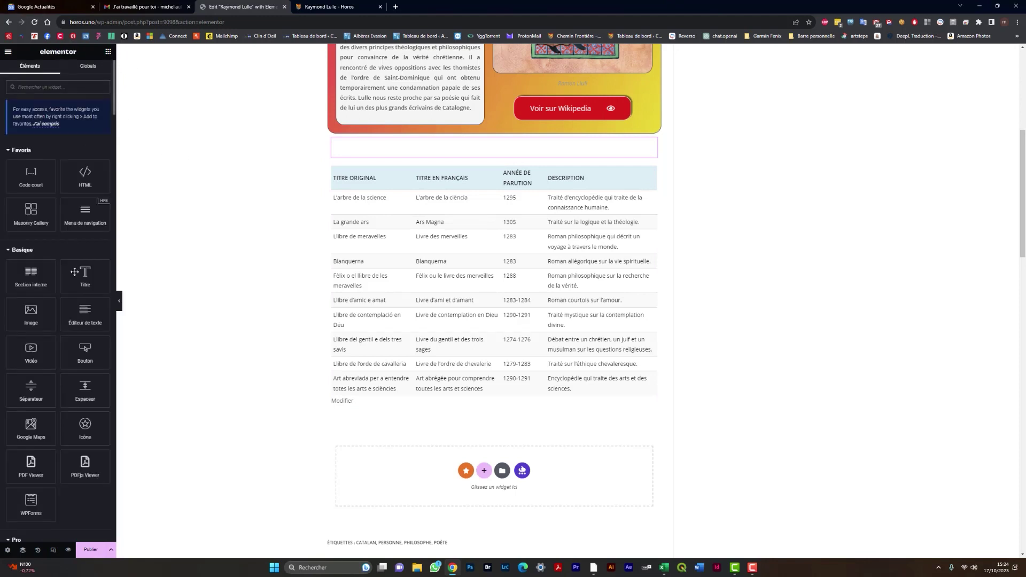
drag(88, 280, 420, 164)
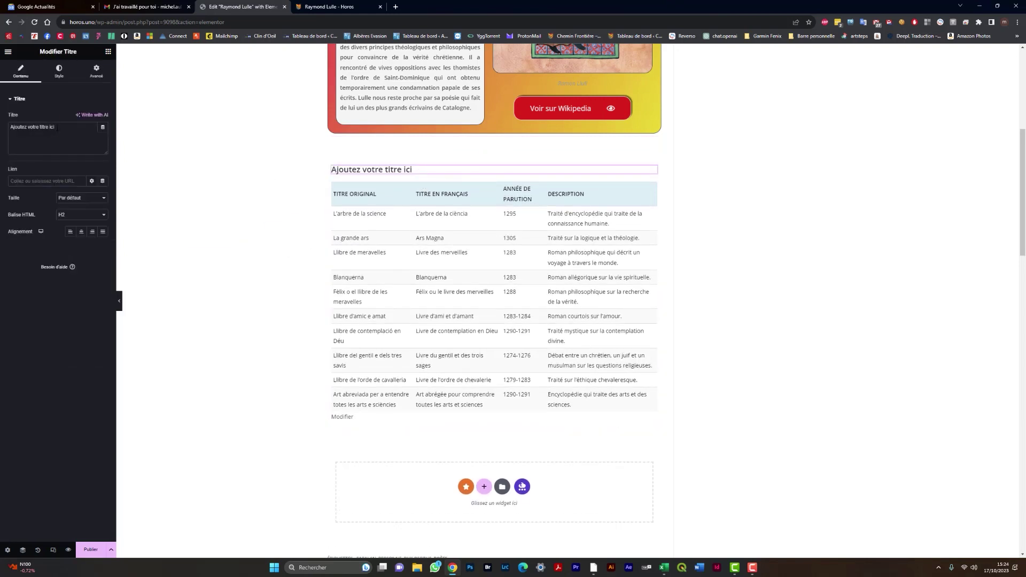
drag(56, 127, 2, 126)
text(Bin)
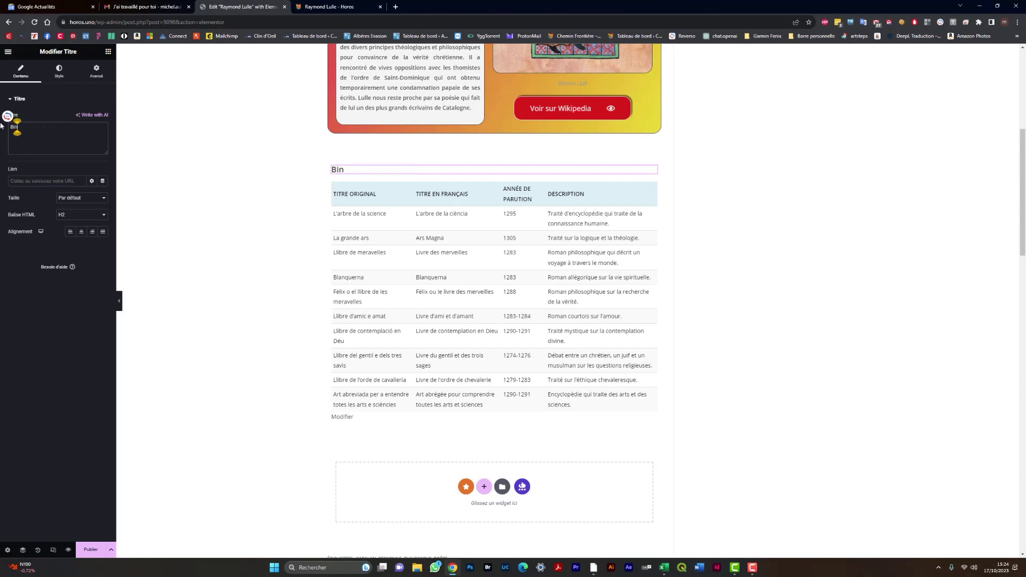
key(BackSpace)
text(blio)
text(gra)
text(ph)
text(ie de)
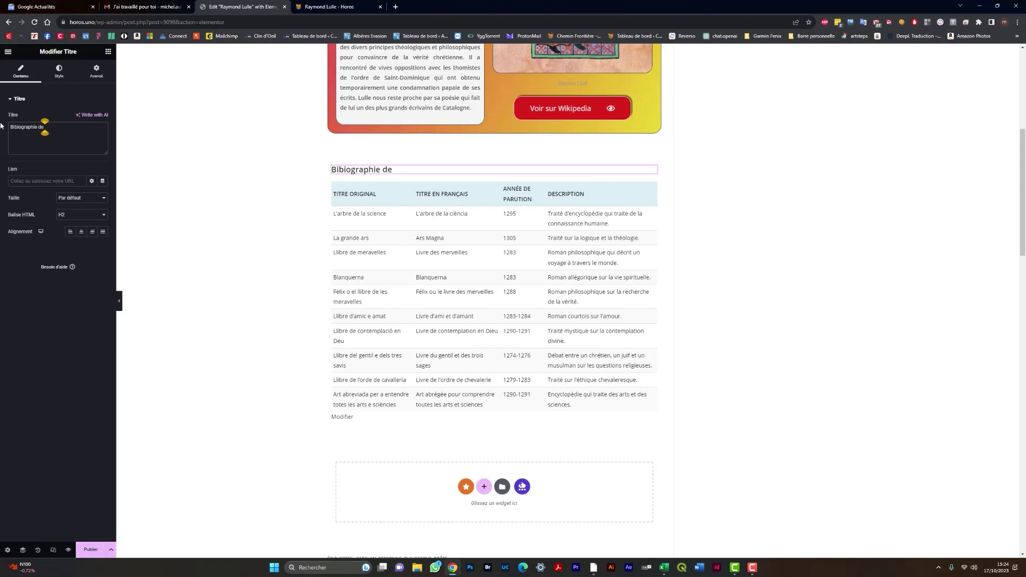
text( Ramon Llull)
click(81, 237)
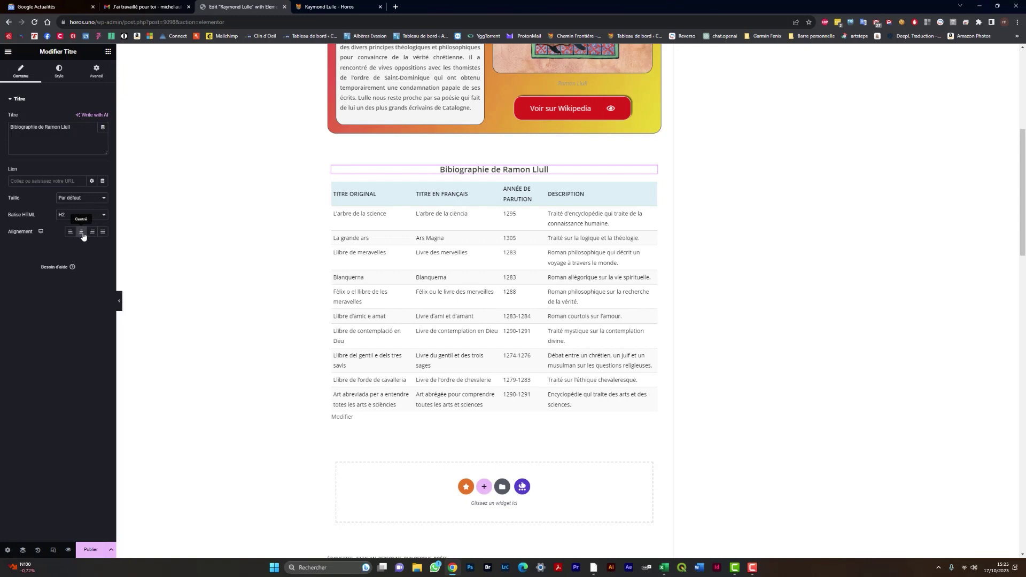
Step: Save the edited article as a draft
click(111, 550)
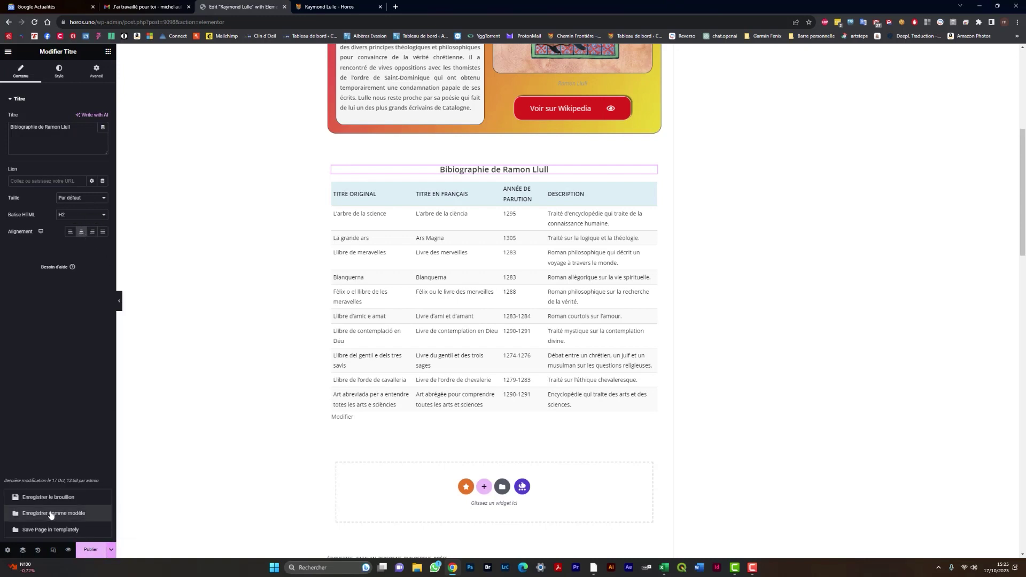
click(111, 550)
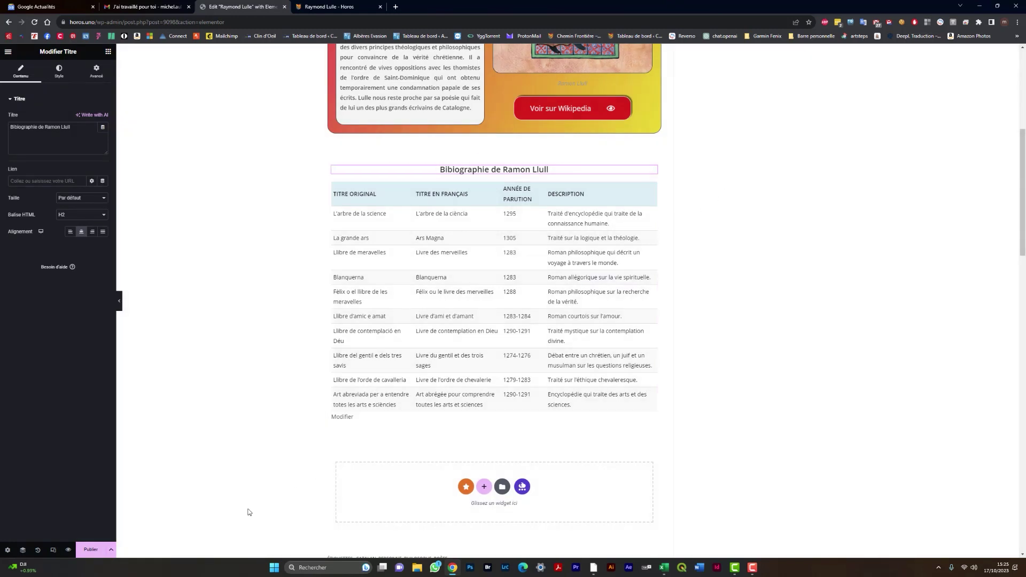
click(111, 550)
click(67, 498)
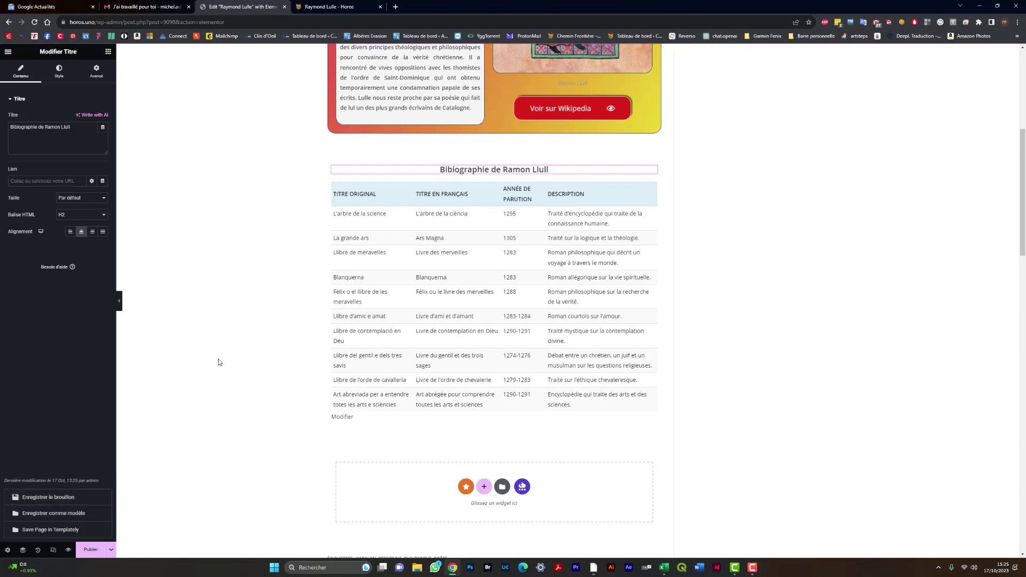
Step: Preview the article and check how the heading and bibliography table are displayed below the biography block
click(68, 553)
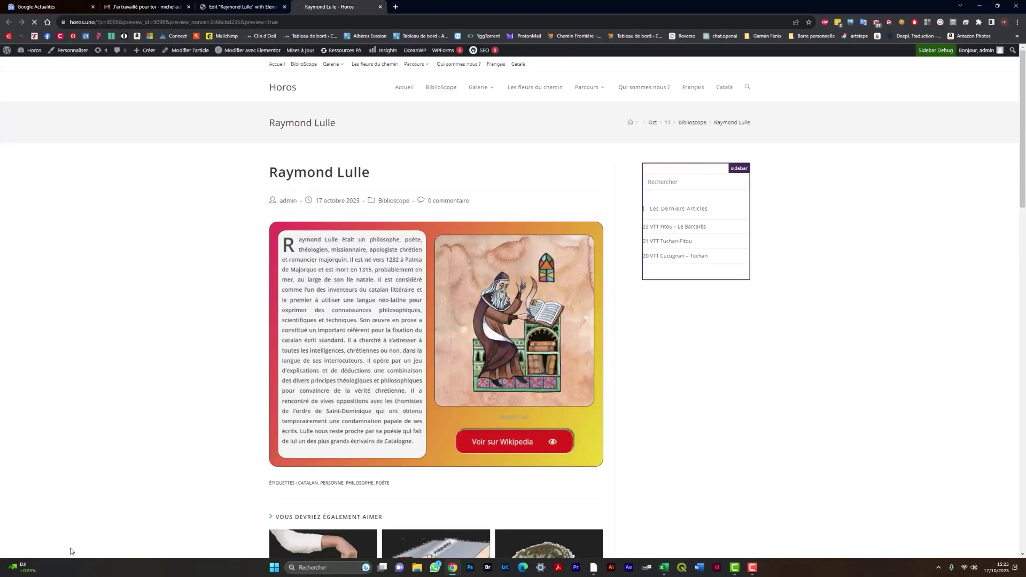
scroll(209, 342, down, 7)
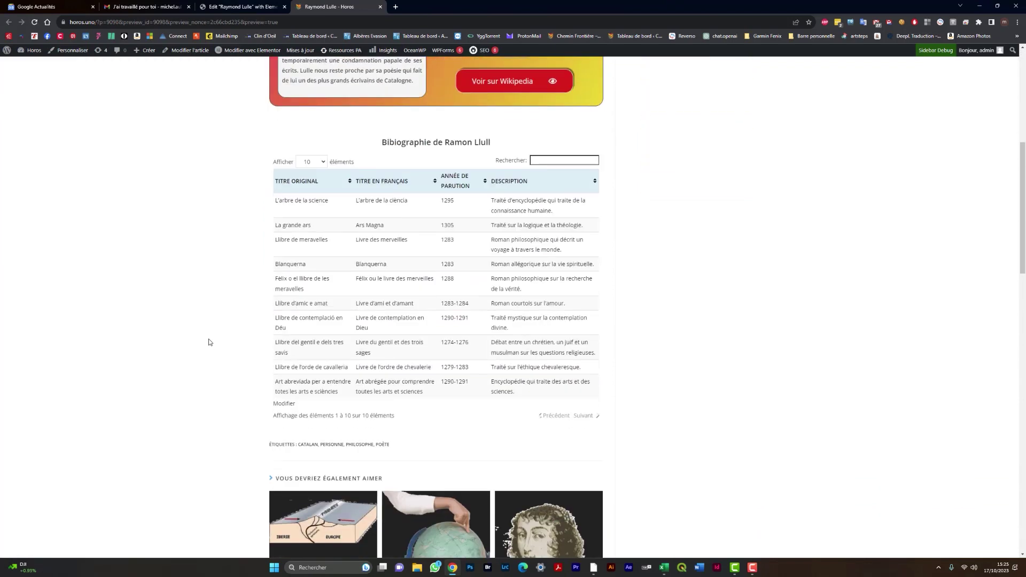
scroll(209, 342, down, 2)
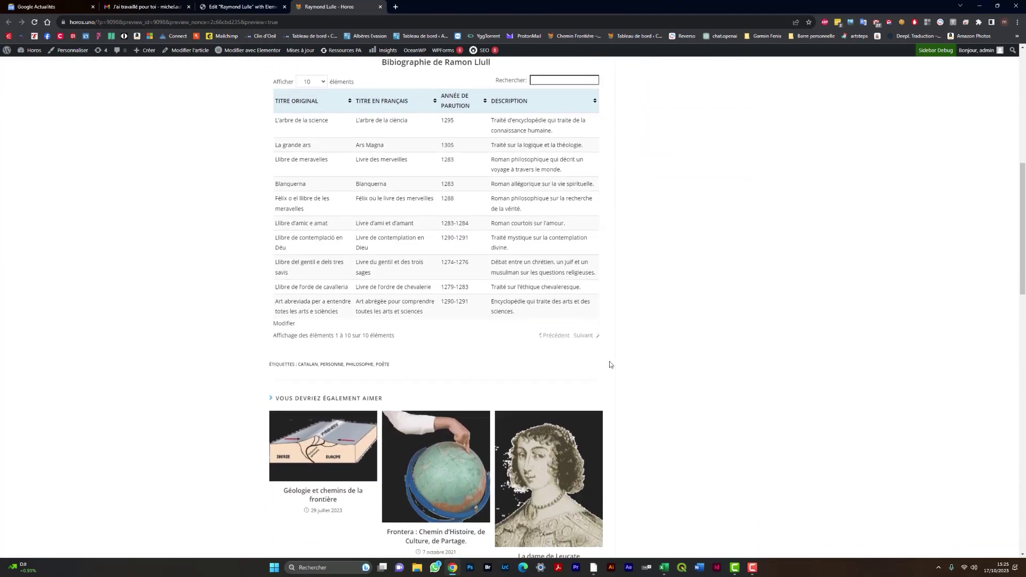